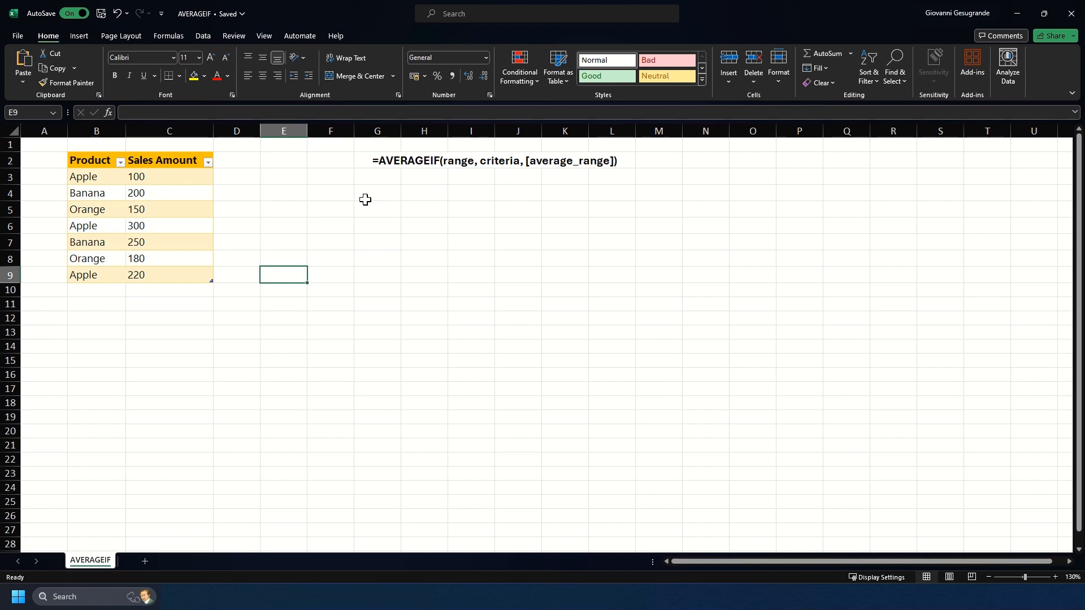
# Begin an AVERAGEIF formula in cell G4 with the table's whole Product column as the range.
pyautogui.click(365, 200)
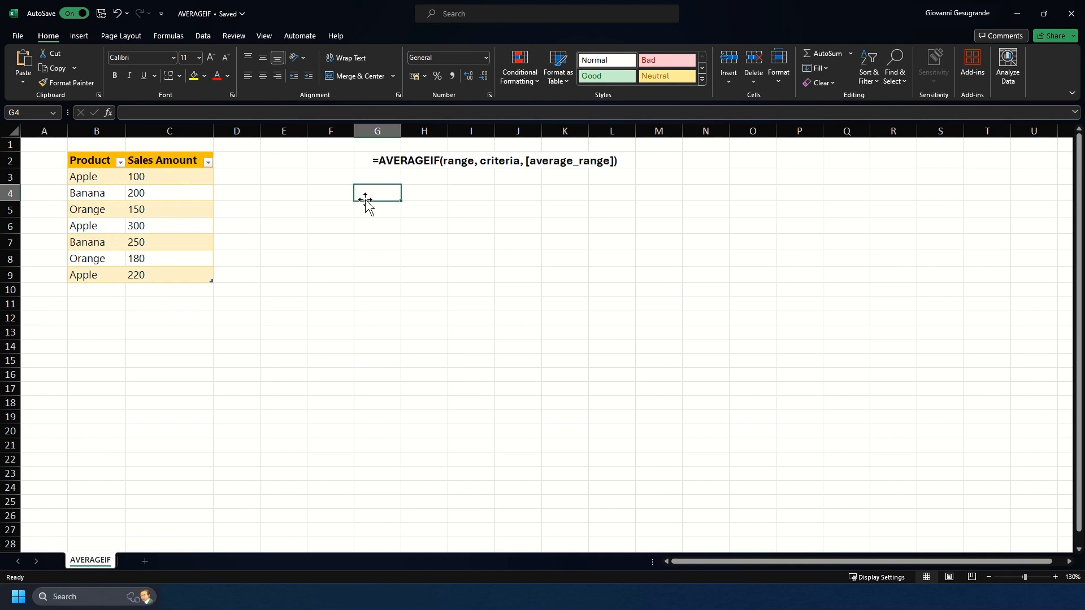
pyautogui.write('=')
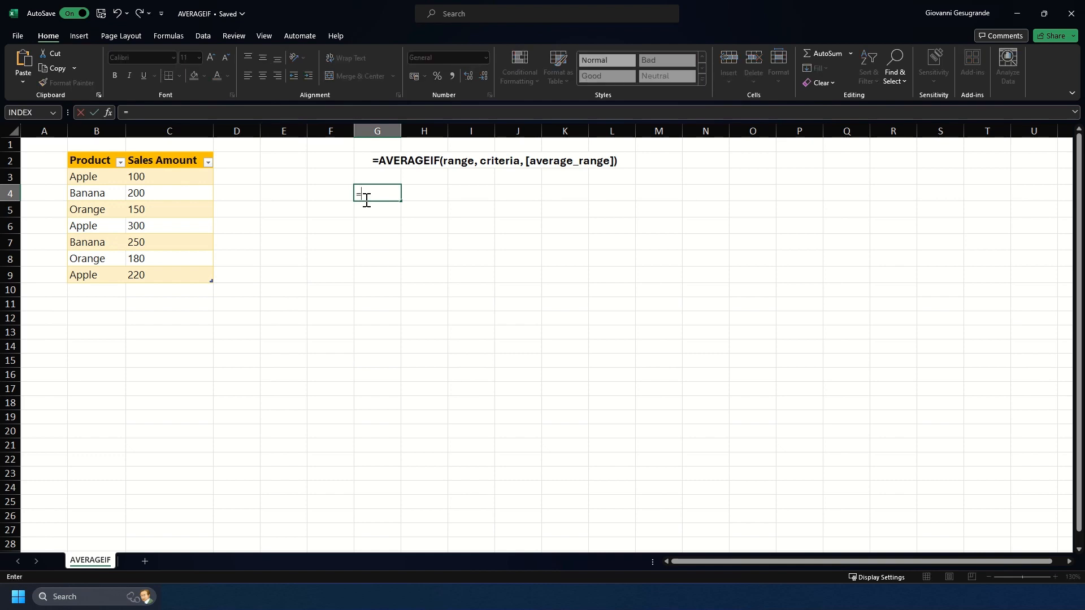
pyautogui.write('A')
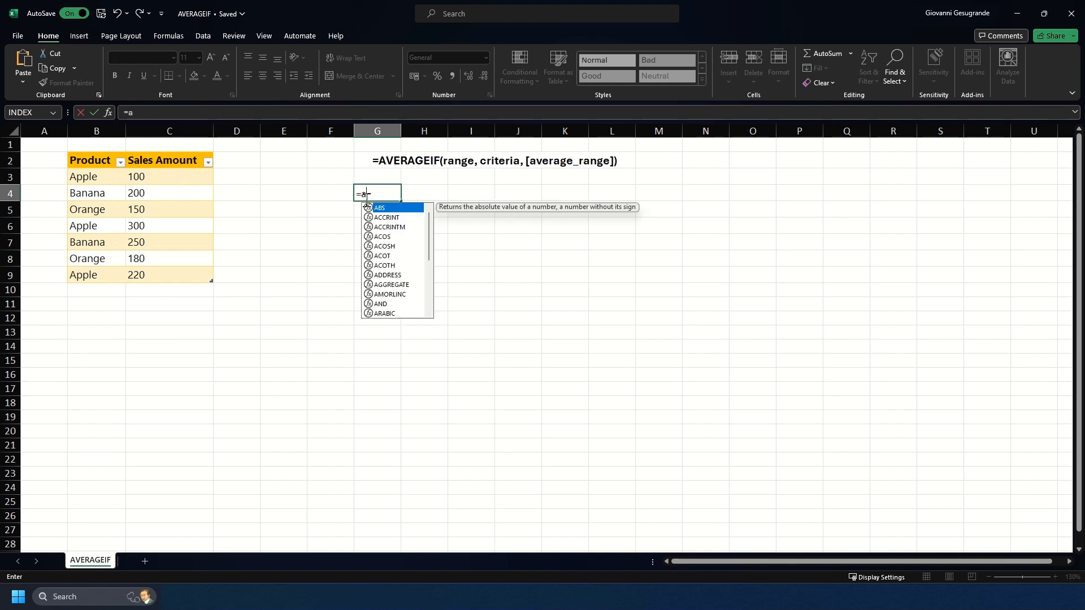
pyautogui.press('BackSpace')
pyautogui.write('AVER')
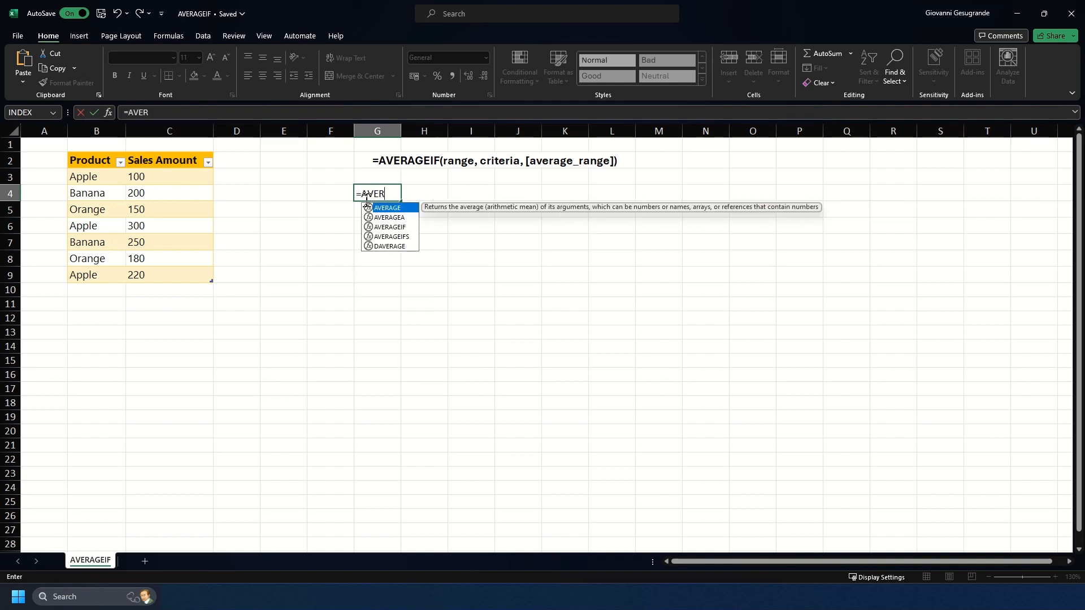
pyautogui.press('Down')
pyautogui.press('Down')
pyautogui.press('Tab')
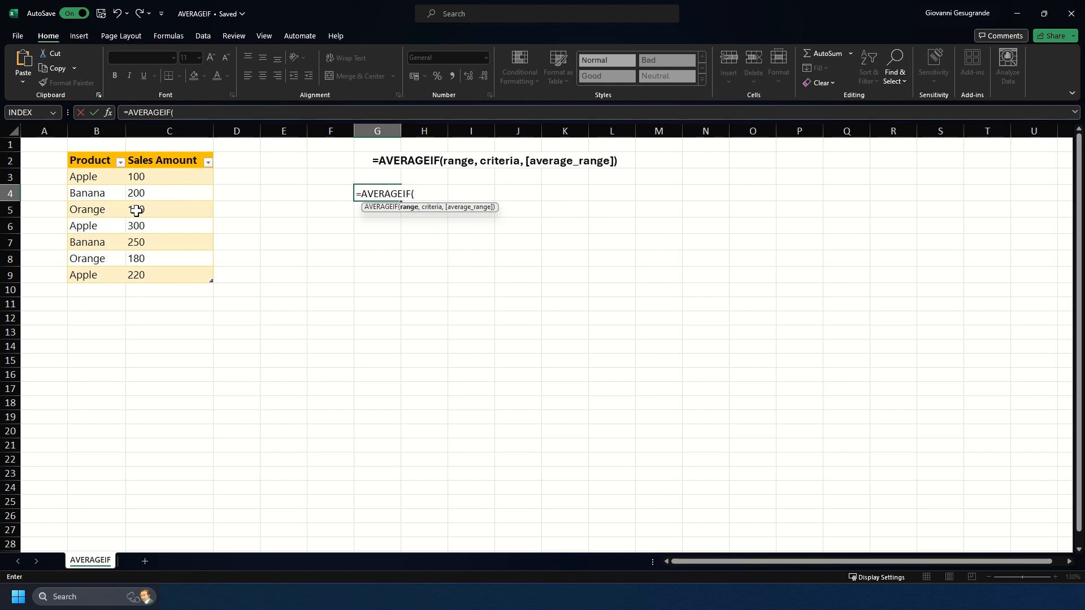
pyautogui.click(106, 211)
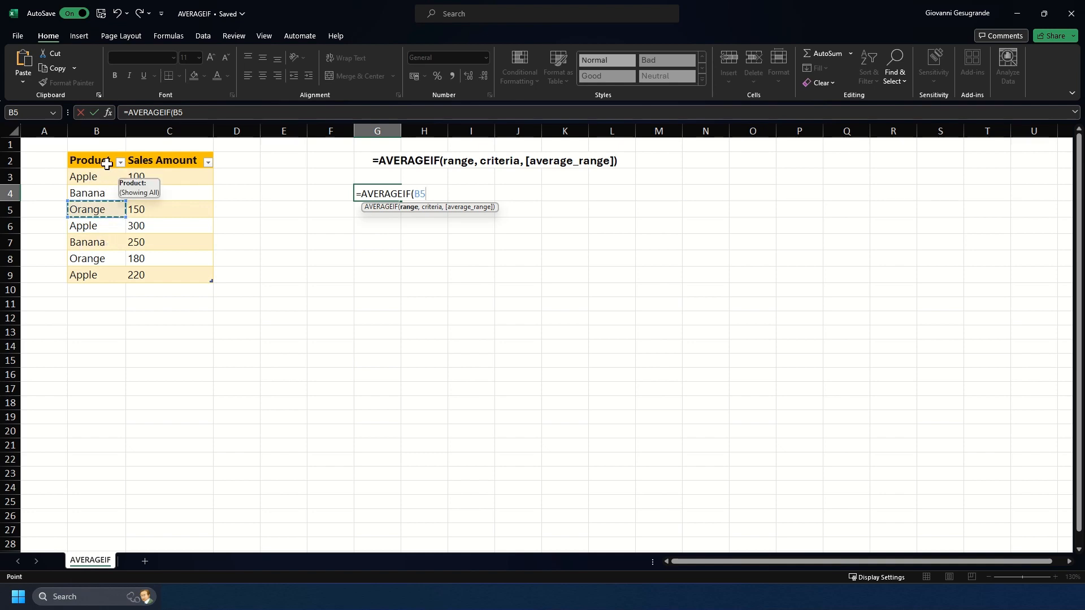
pyautogui.hotkey('ctrl', 'space')
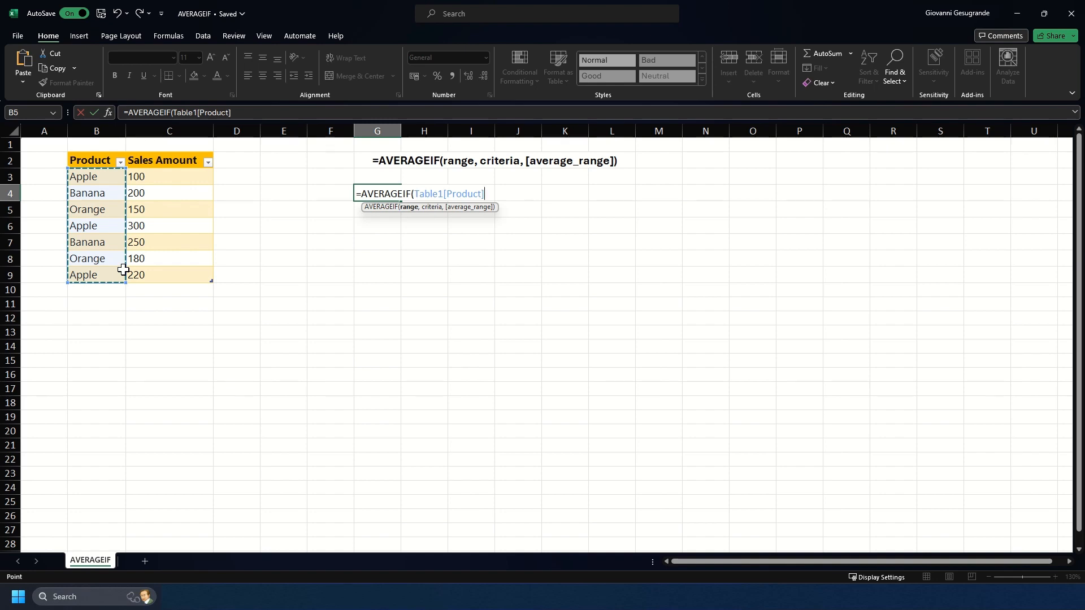
pyautogui.write(',')
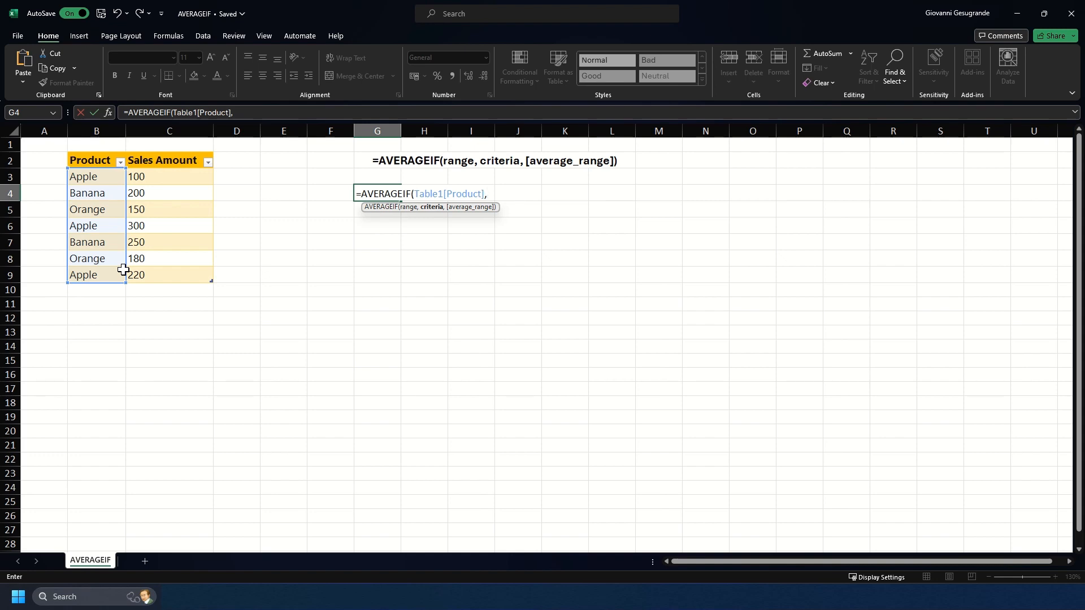
# Complete the G4 formula with "Apple" as the criteria and the table's Sales Amount column as the average range.
pyautogui.write('"Apple",')
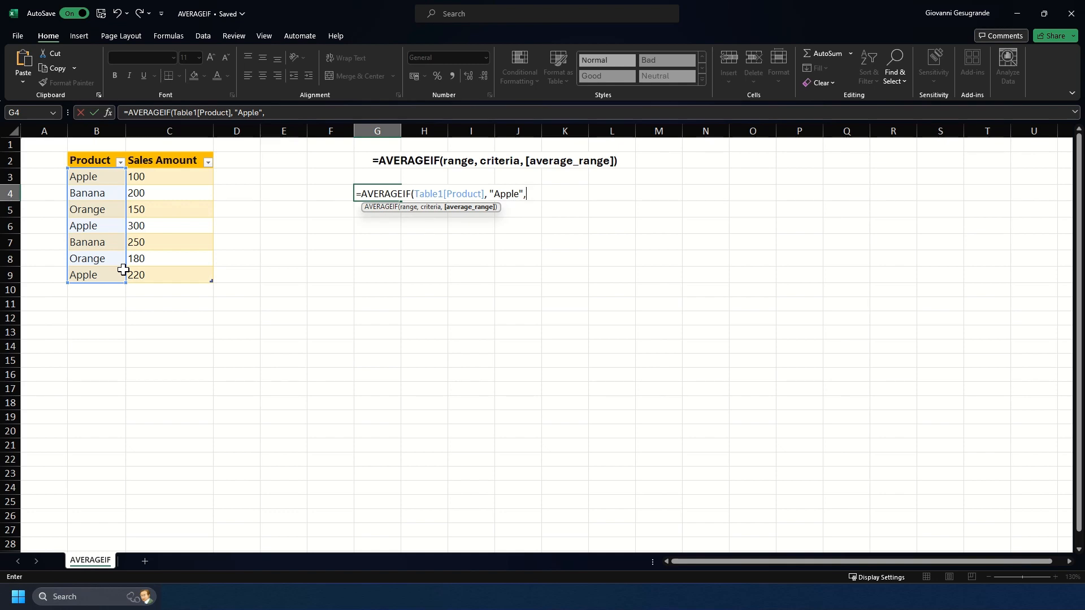
pyautogui.click(156, 226)
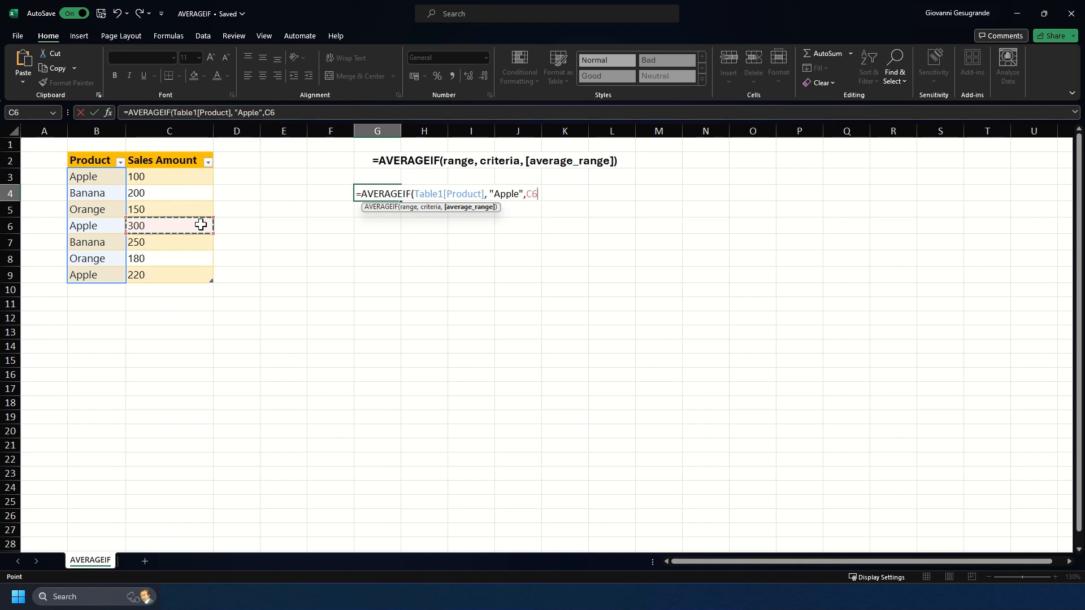
pyautogui.hotkey('ctrl', 'space')
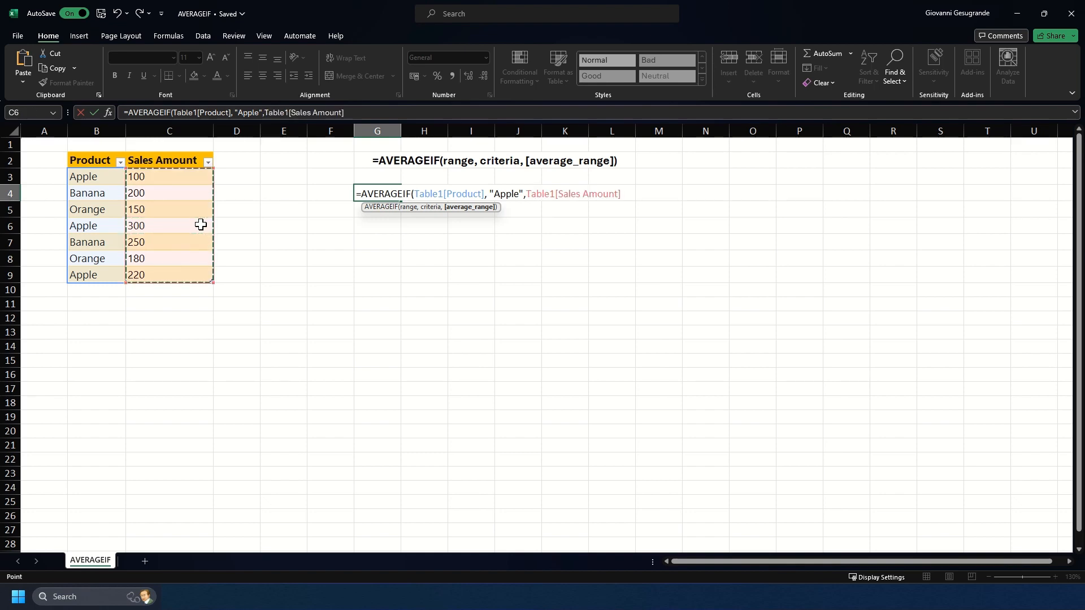
pyautogui.write(')')
pyautogui.press('Return')
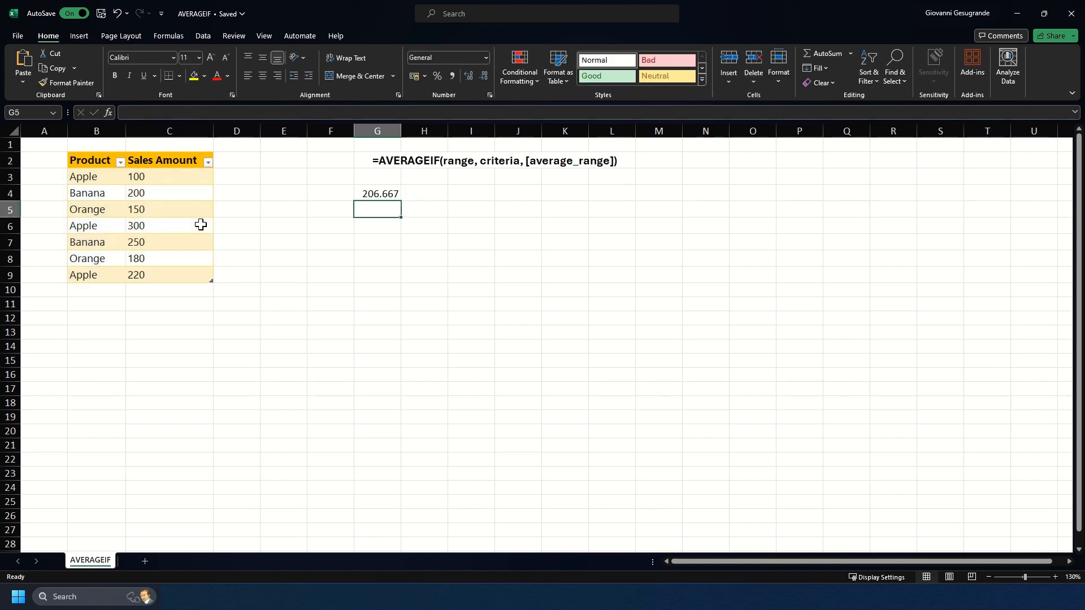
# Check the G4 result against the average of the three Apple sales amounts in C3, C6 and C9.
pyautogui.click(387, 192)
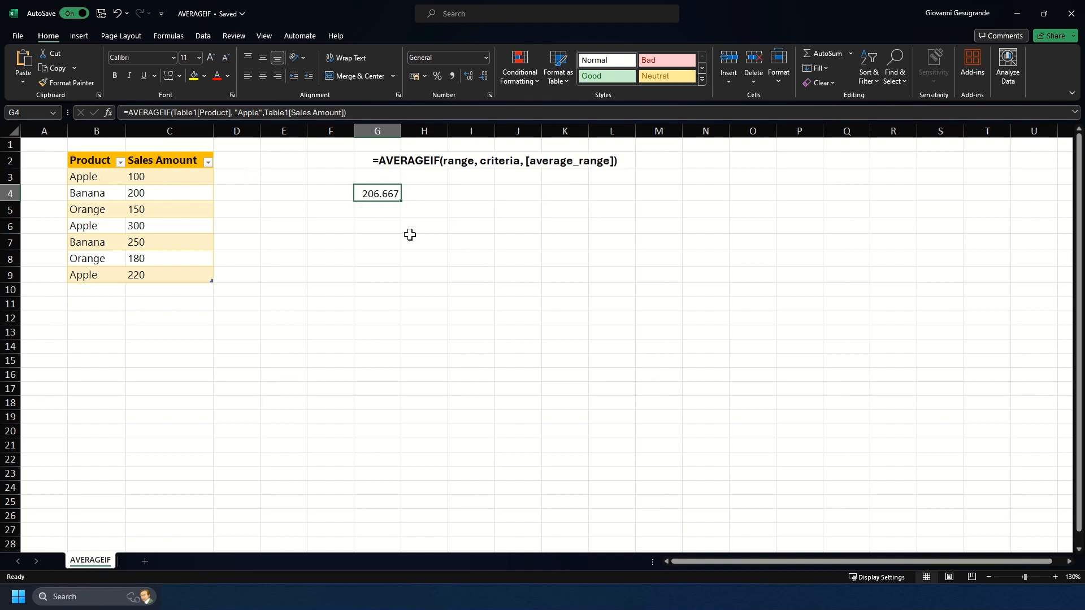
pyautogui.click(157, 177)
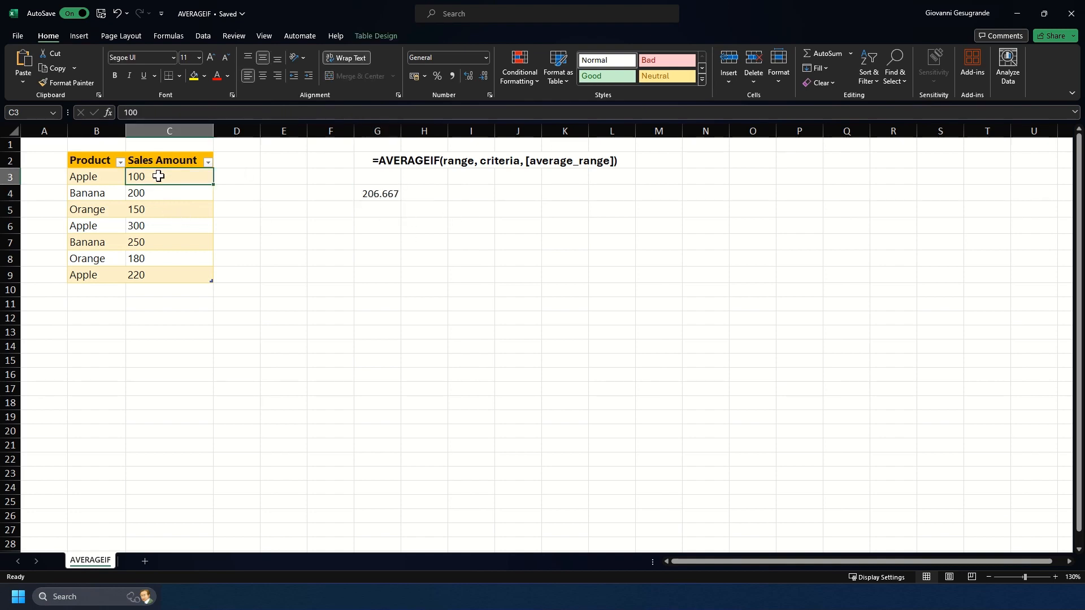
pyautogui.keyDown('ctrl'); pyautogui.click(147, 225); pyautogui.keyUp('ctrl')
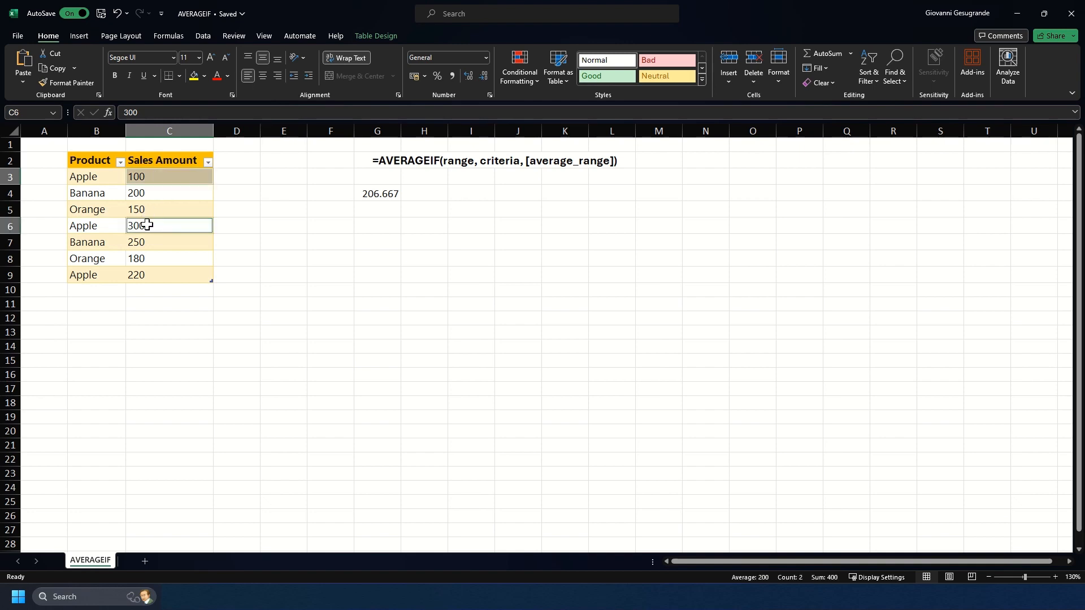
pyautogui.keyDown('ctrl'); pyautogui.click(150, 274); pyautogui.keyUp('ctrl')
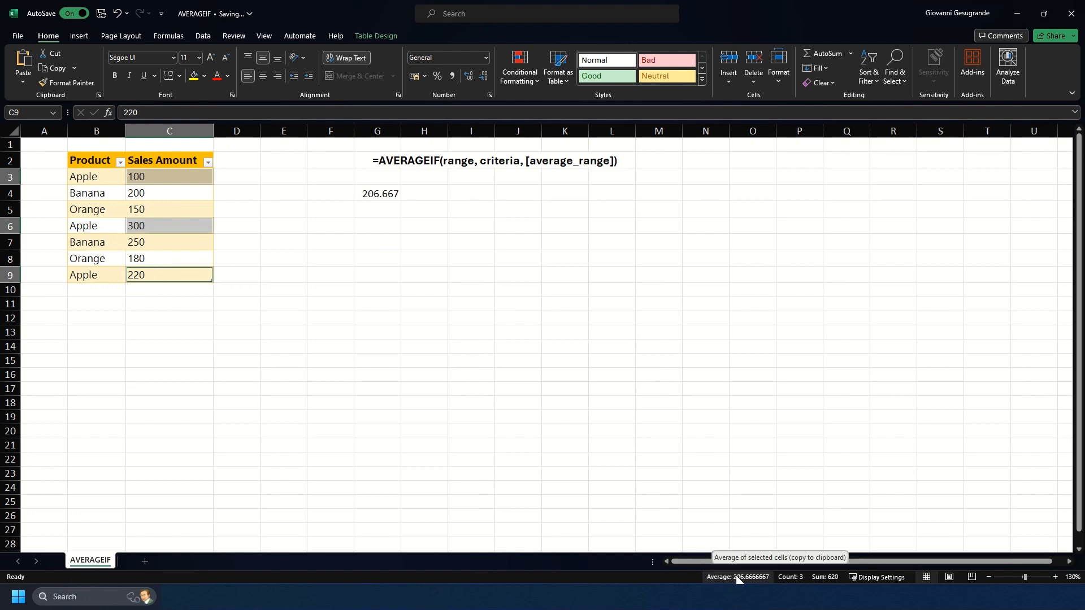
pyautogui.click(326, 200)
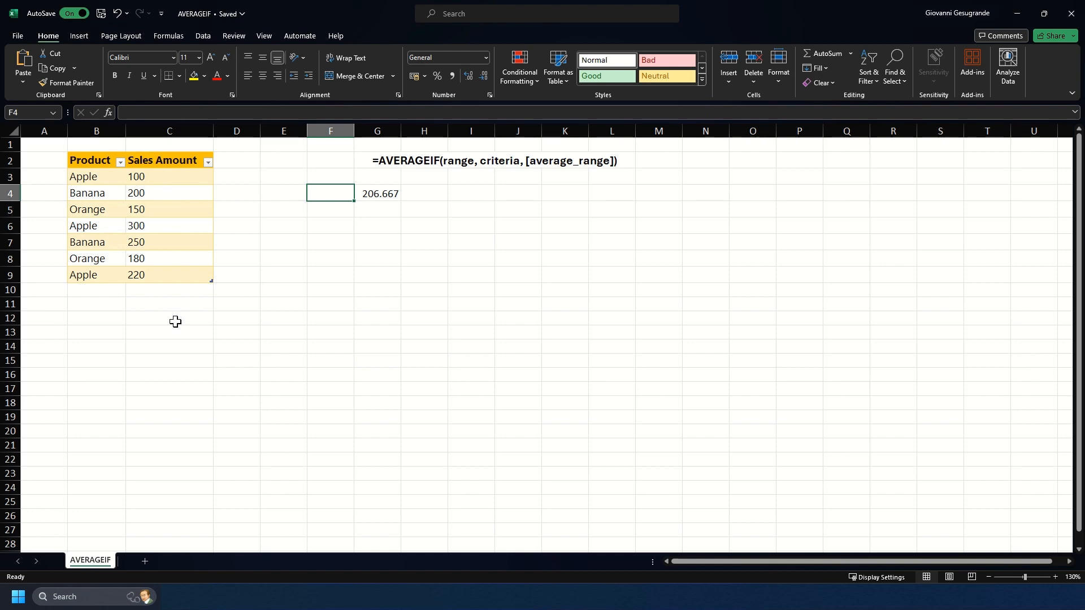
# Filter the Sales Amount column to show only values greater than 200.
pyautogui.click(208, 162)
pyautogui.moveTo(141, 277)
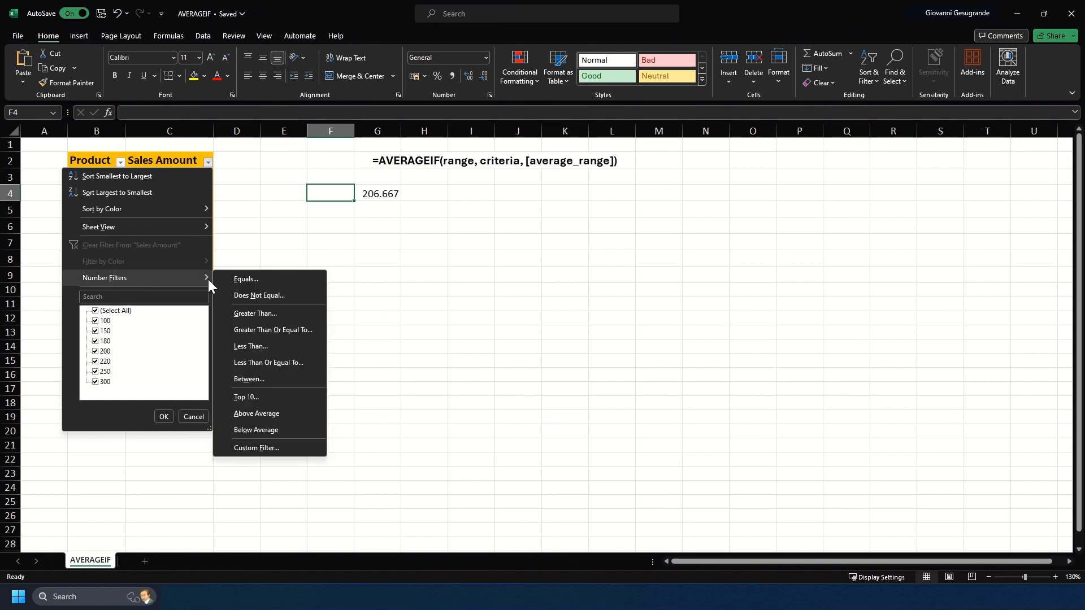
pyautogui.click(261, 312)
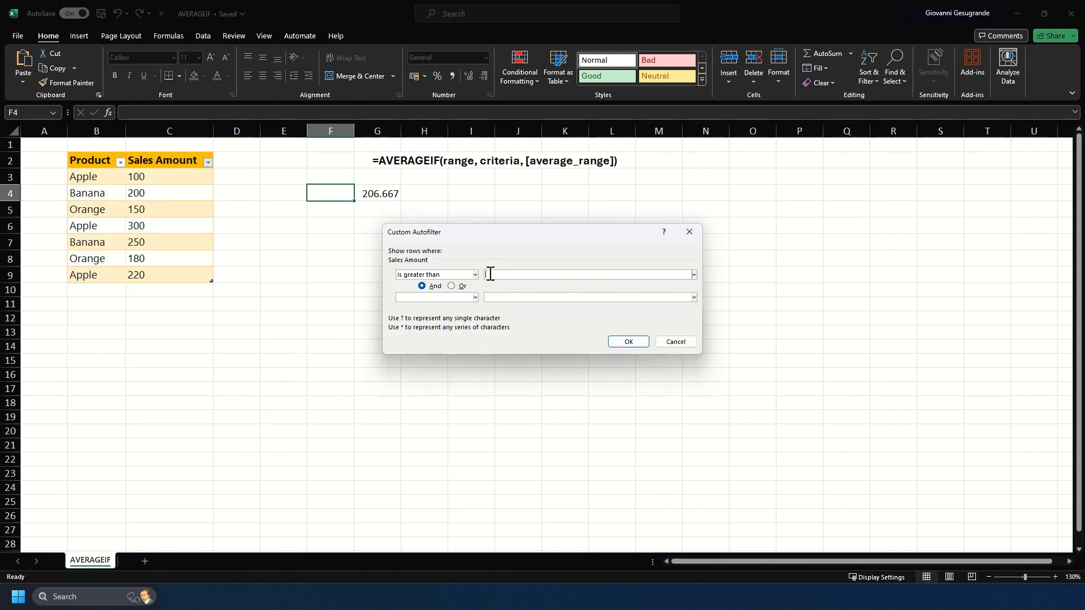
pyautogui.write('200')
pyautogui.press('Return')
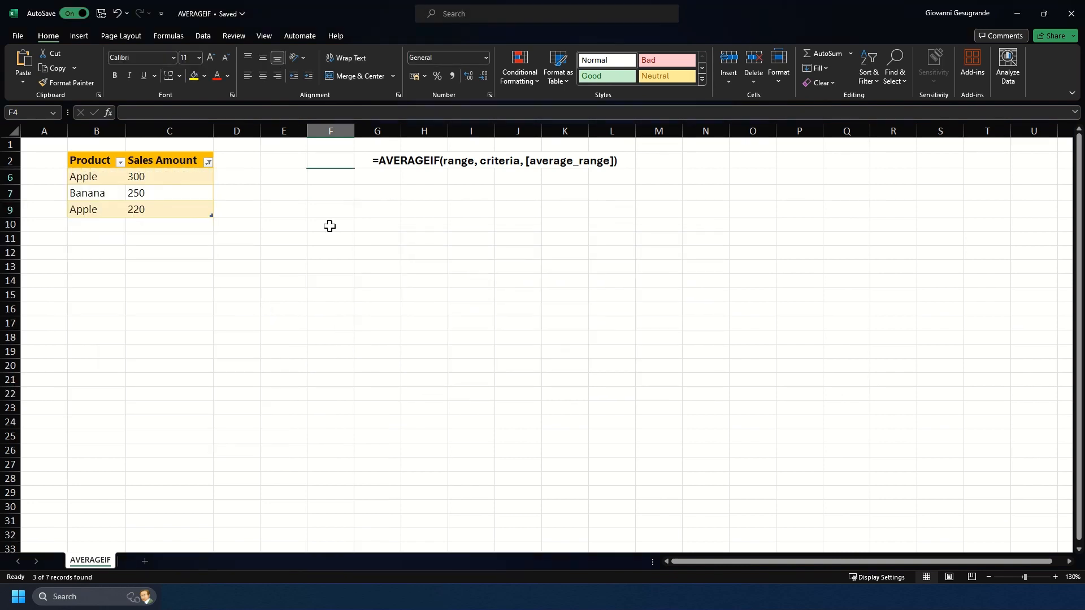
# Copy the average of the filtered sales amounts into cell I7 as a reference value, and clear the Sales Amount filter.
pyautogui.moveTo(163, 177); pyautogui.dragTo(172, 212)
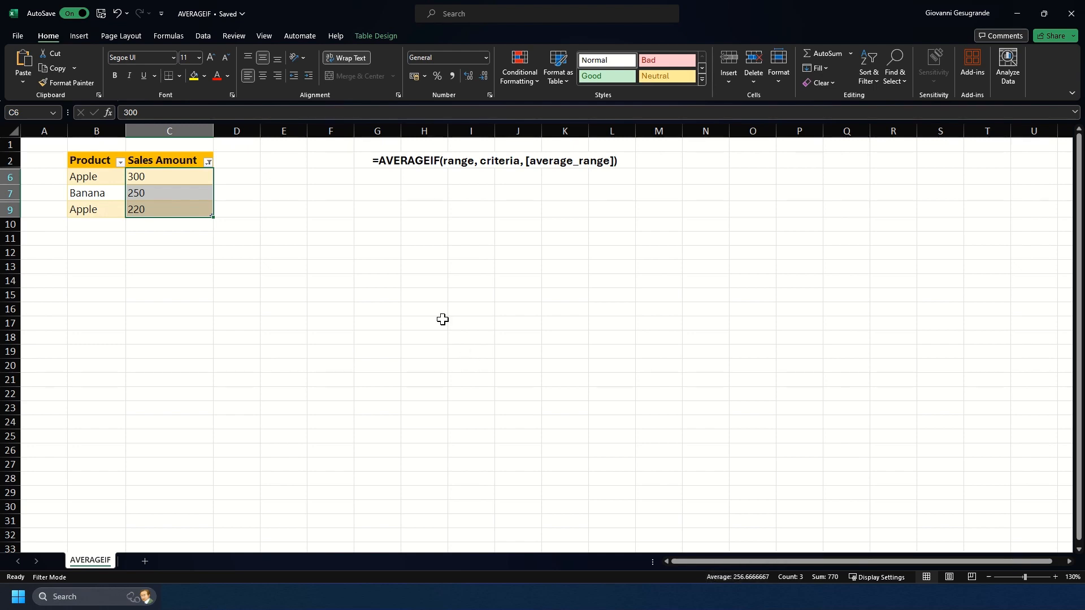
pyautogui.click(476, 194)
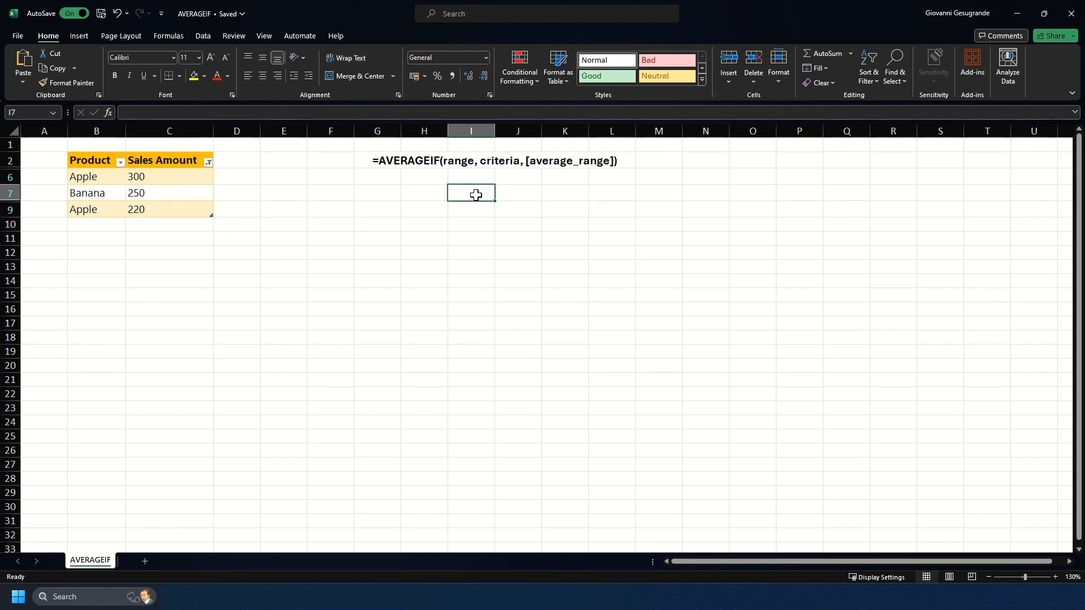
pyautogui.hotkey('ctrl', 'v')
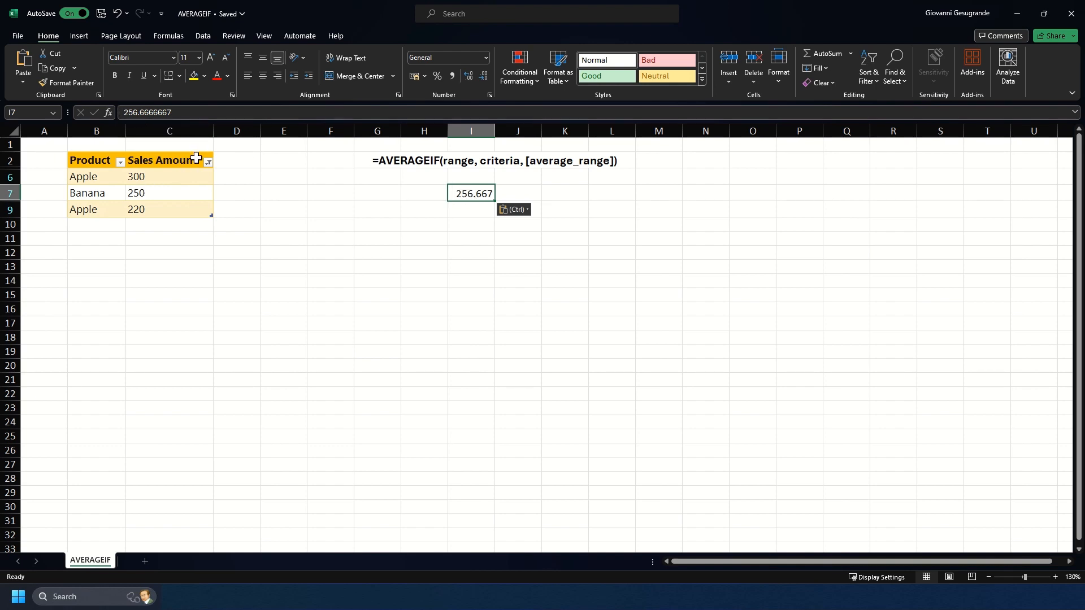
pyautogui.click(208, 162)
pyautogui.click(145, 246)
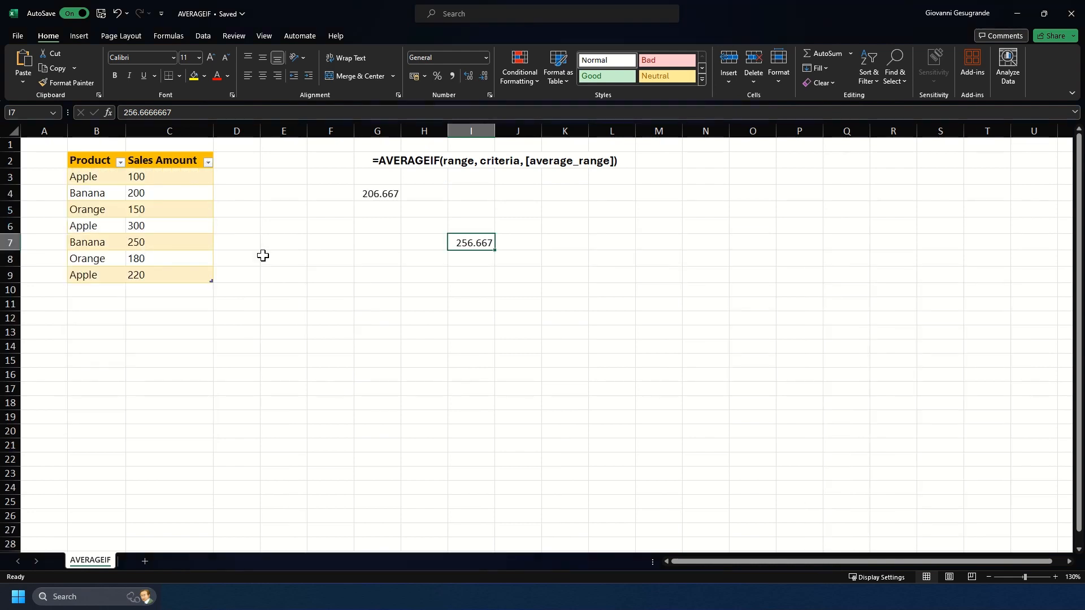
# Enter an AVERAGEIF formula in G7 with the Sales Amount column as range and ">200" as criteria, and compare it with I7.
pyautogui.click(359, 242)
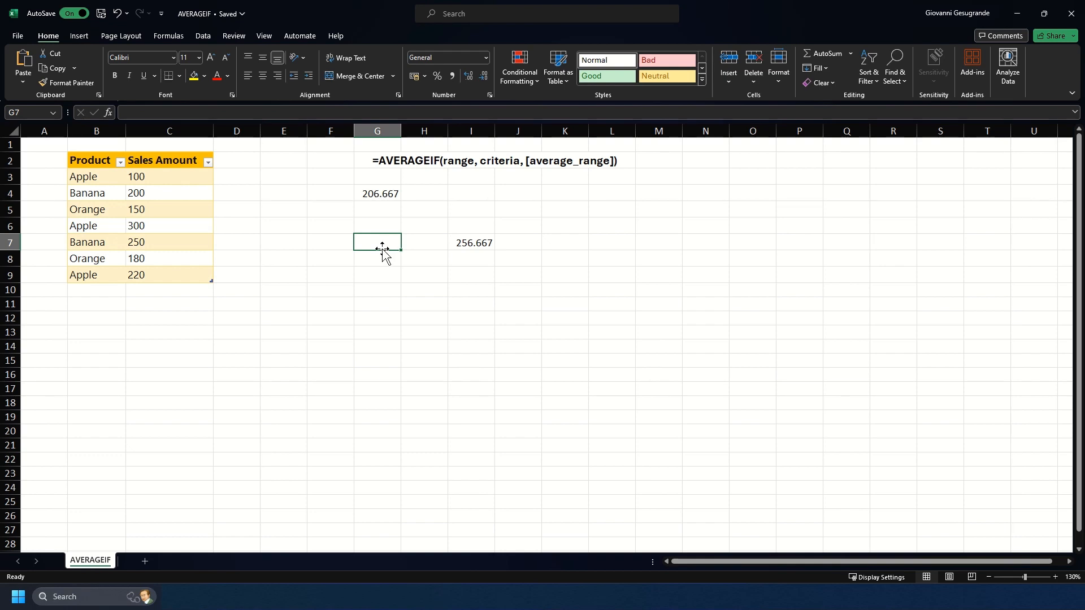
pyautogui.write('=AVER')
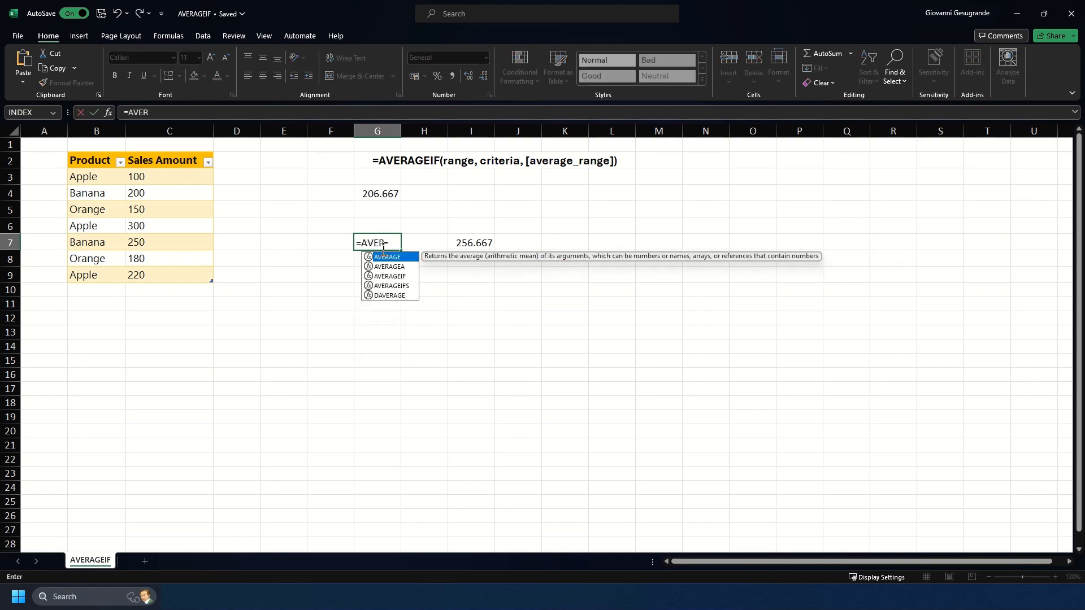
pyautogui.write('AGEIF(')
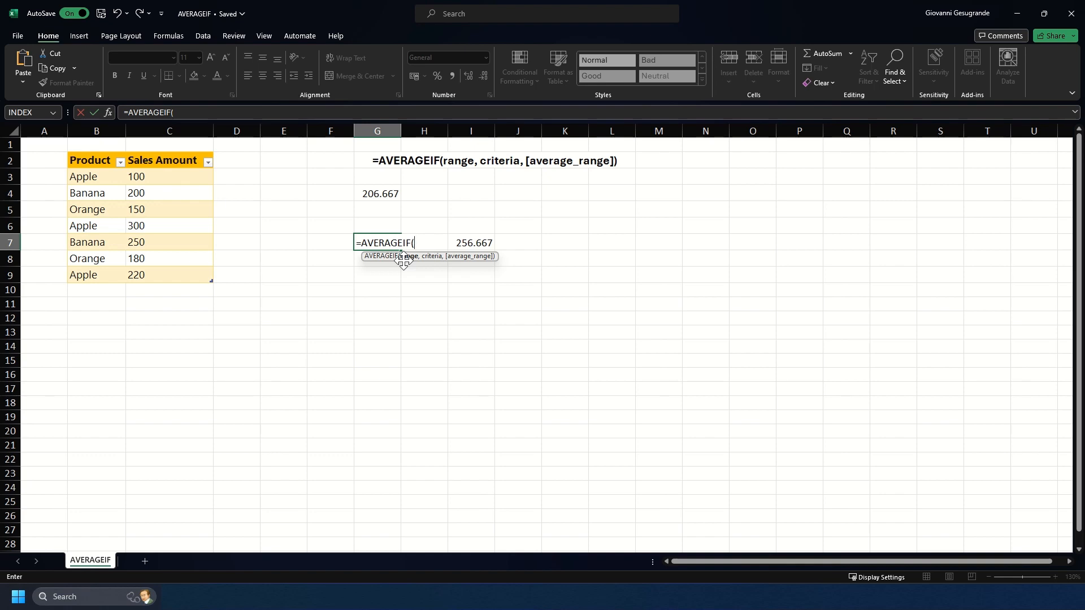
pyautogui.click(186, 210)
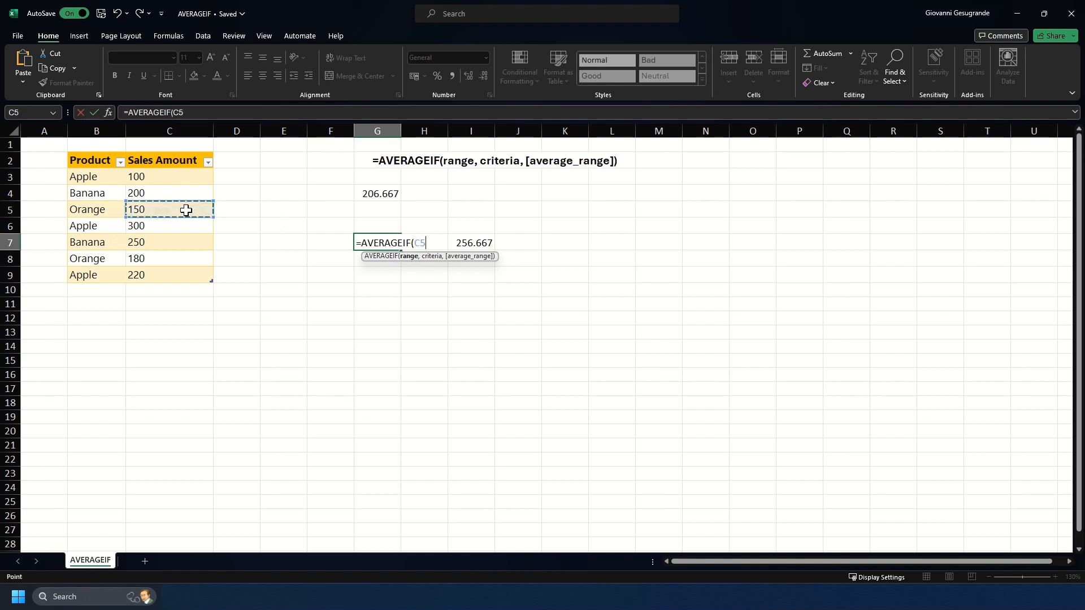
pyautogui.hotkey('ctrl', 'space')
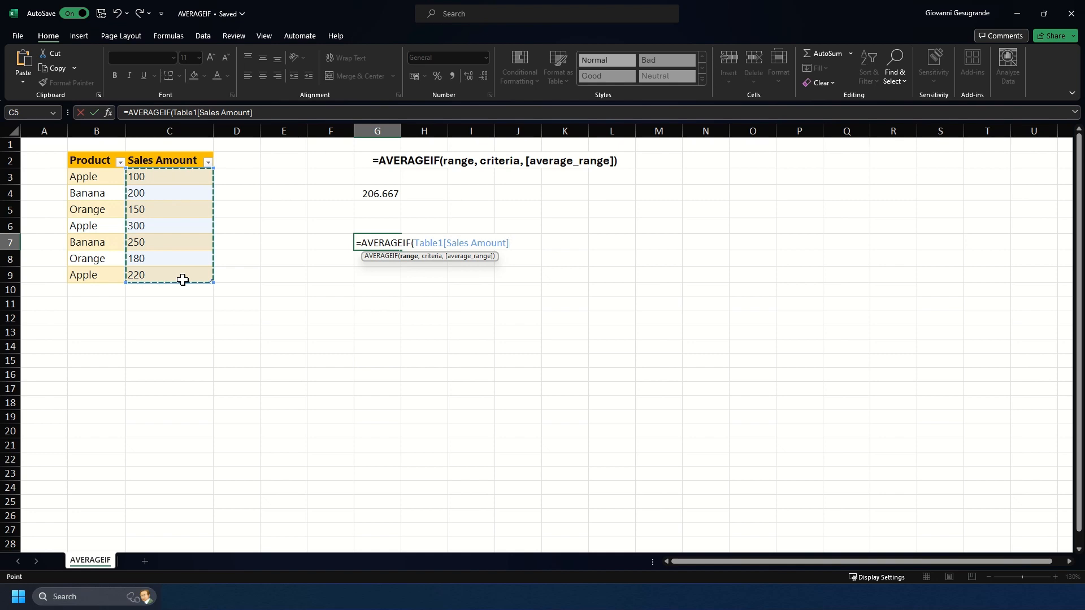
pyautogui.write(',')
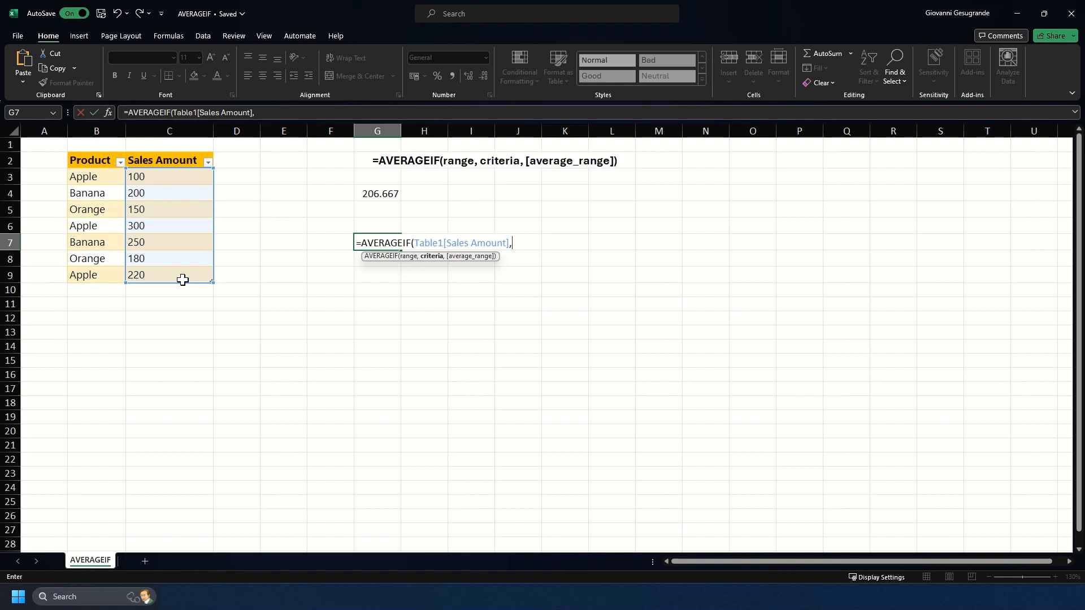
pyautogui.write('">200"')
pyautogui.press('Return')
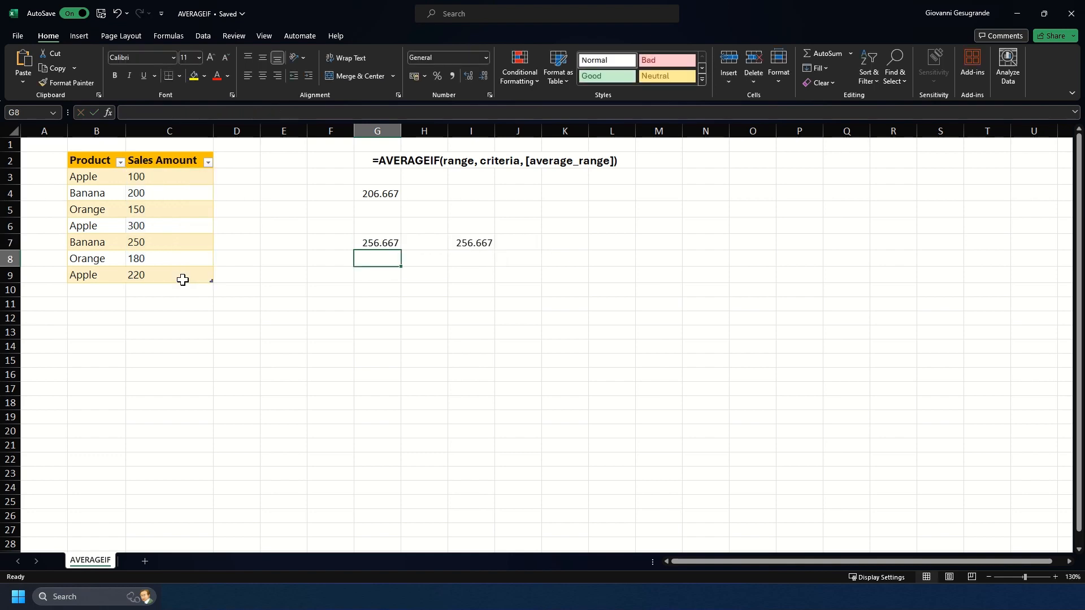
pyautogui.click(361, 242)
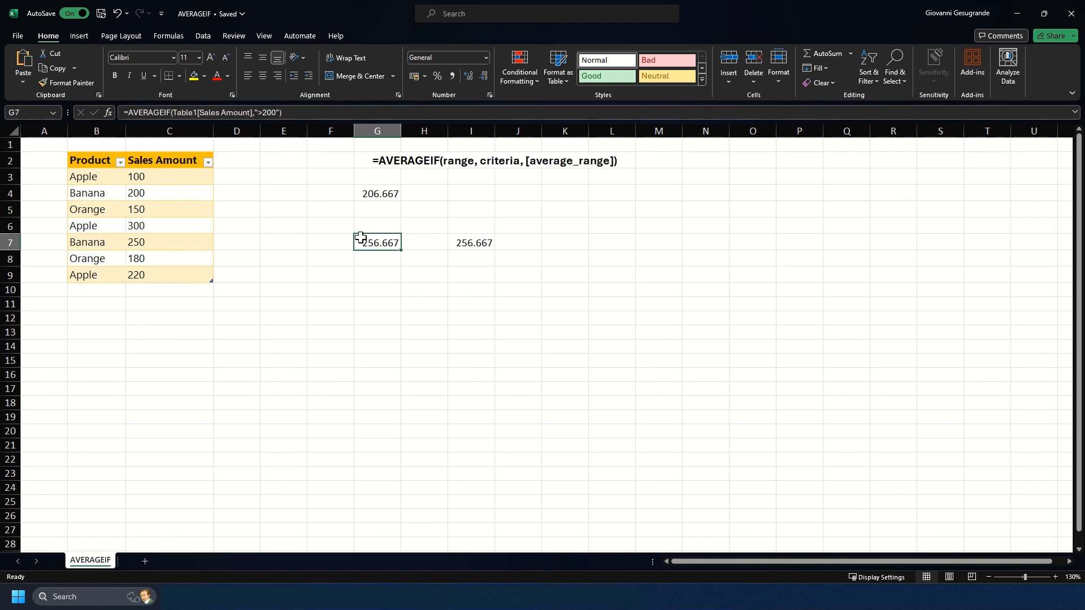
pyautogui.click(461, 244)
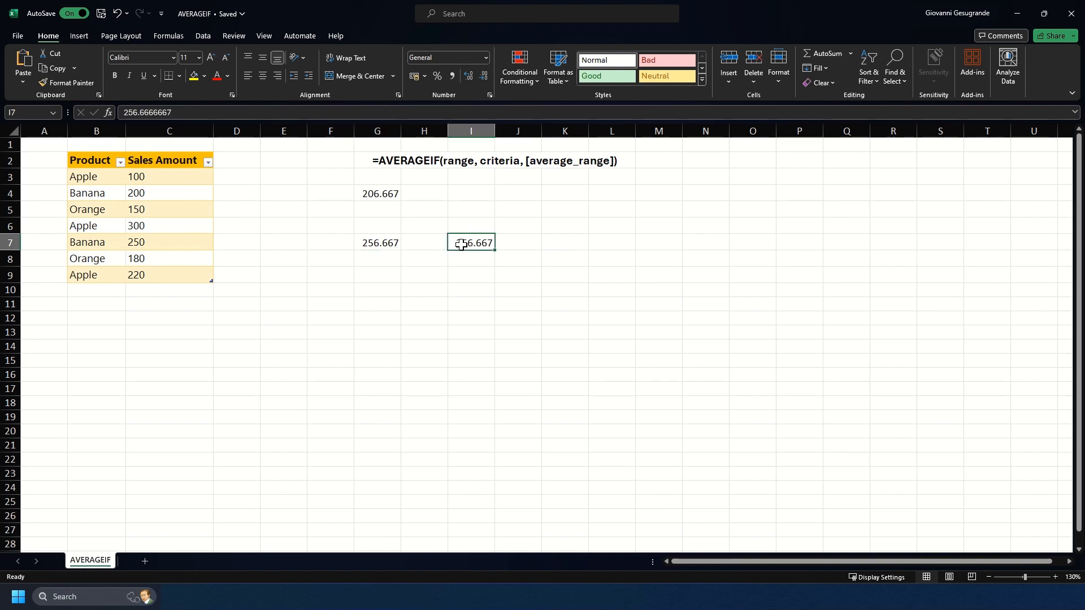